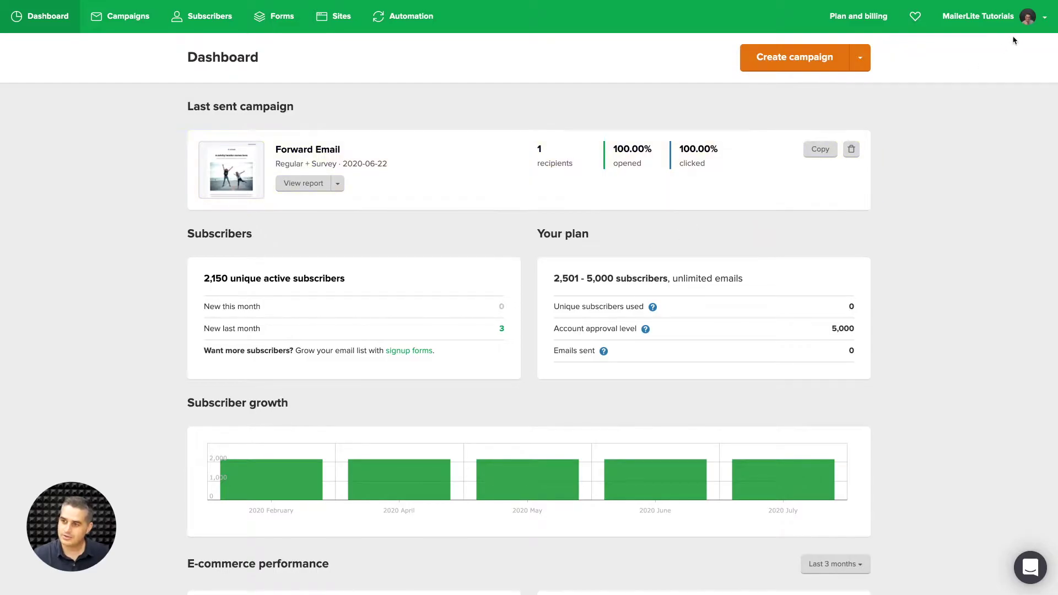
Open the File manager from the account name menu to view the stored image grid
{"action": "left_click", "coordinate": [1023, 22]}
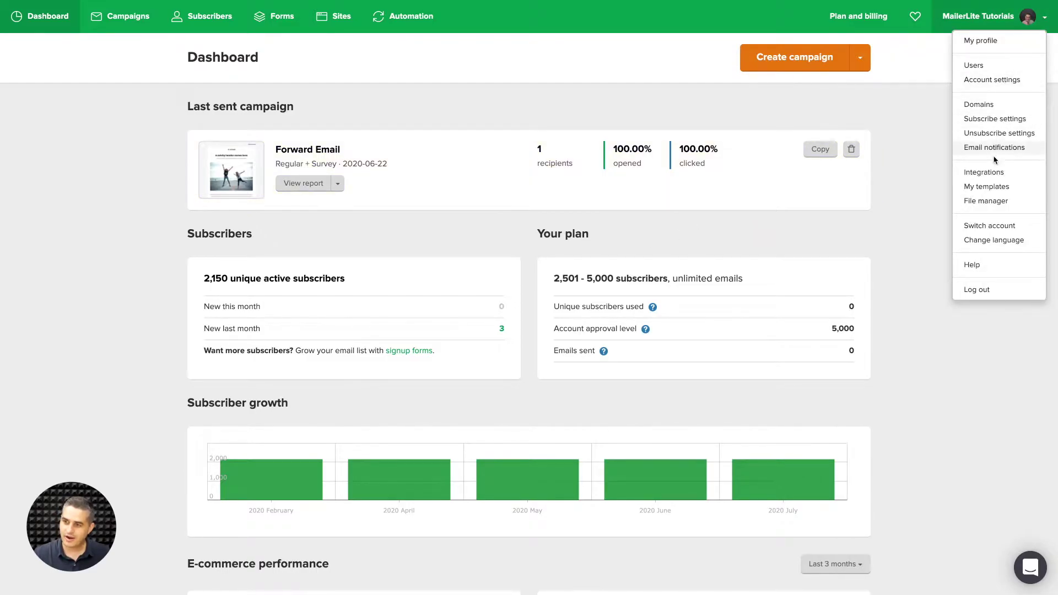
{"action": "left_click", "coordinate": [986, 201]}
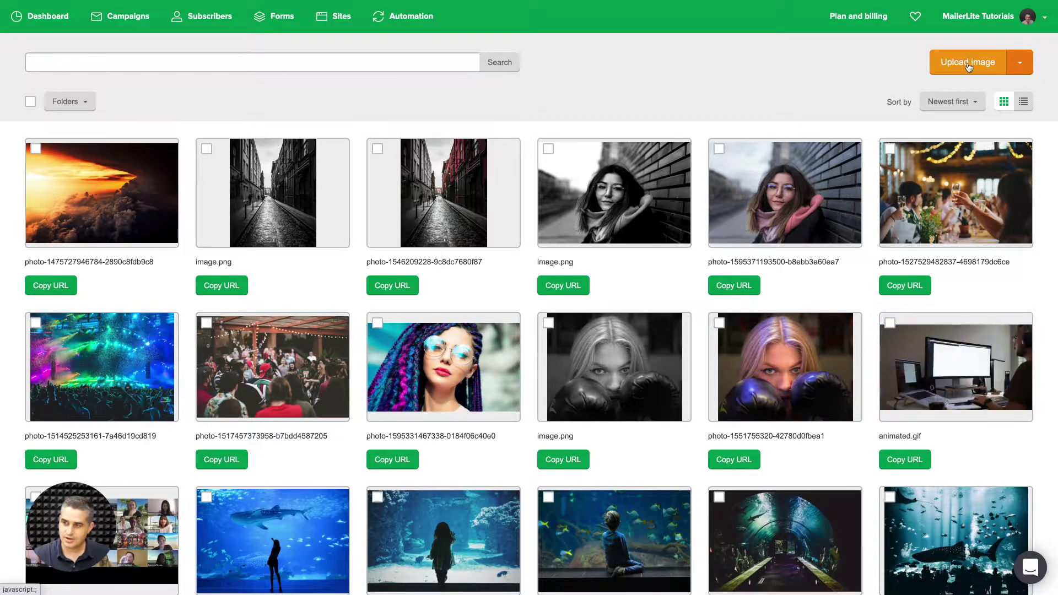
Search Unsplash photos for 'beautiful' from the Upload image menu
{"action": "left_click", "coordinate": [1022, 64]}
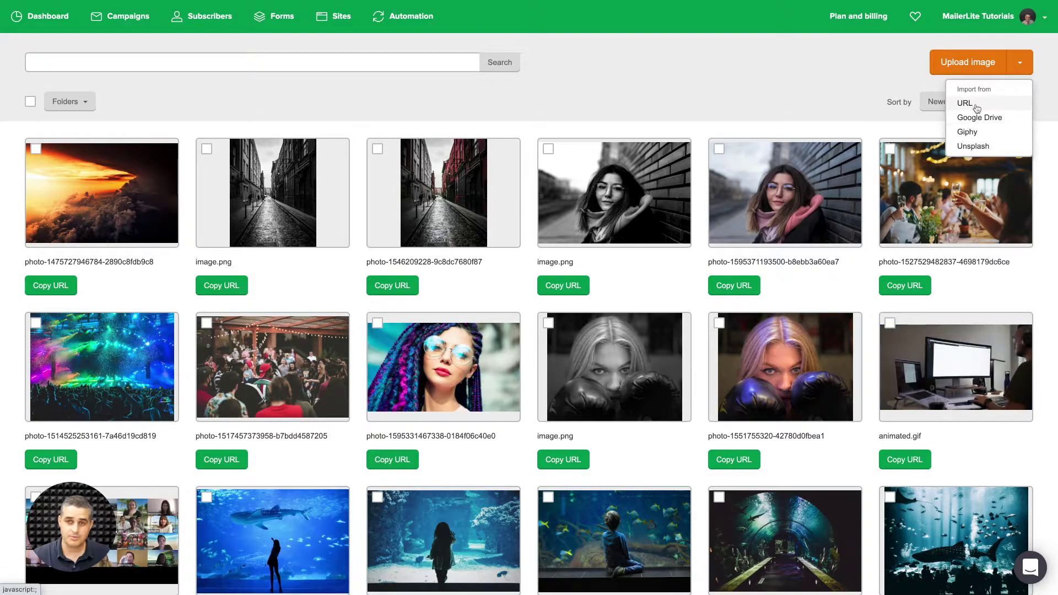
{"action": "left_click", "coordinate": [974, 147]}
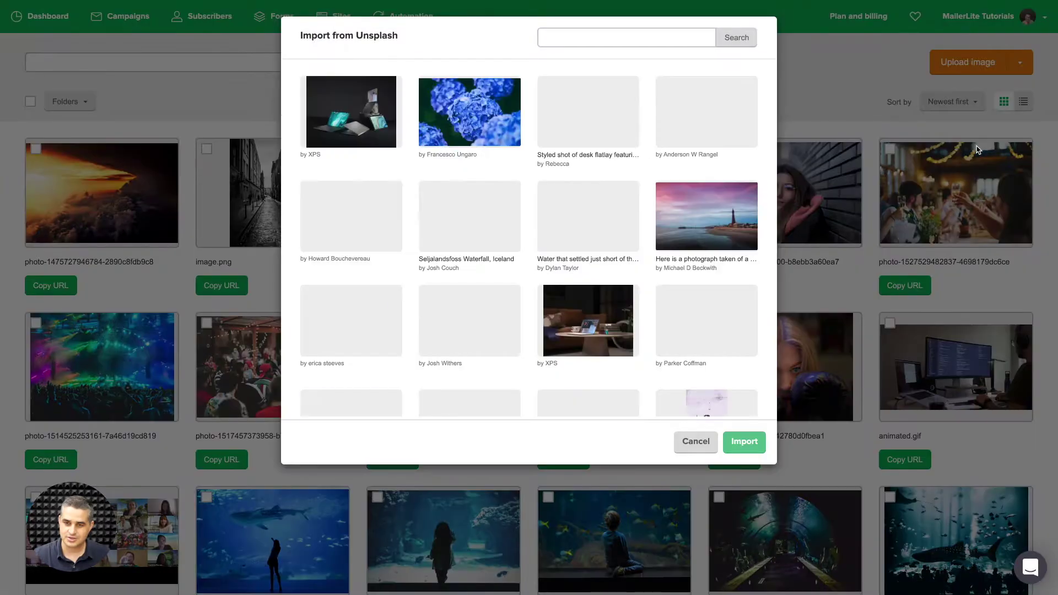
{"action": "left_click", "coordinate": [613, 38]}
{"action": "type", "text": "beauti"}
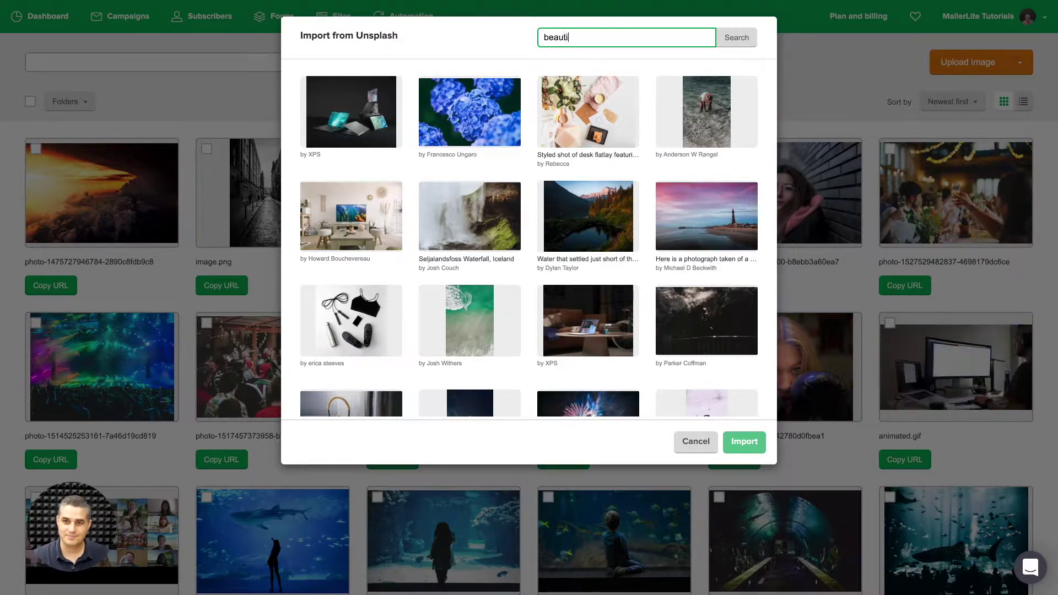
{"action": "type", "text": "ful"}
{"action": "key", "text": "Return"}
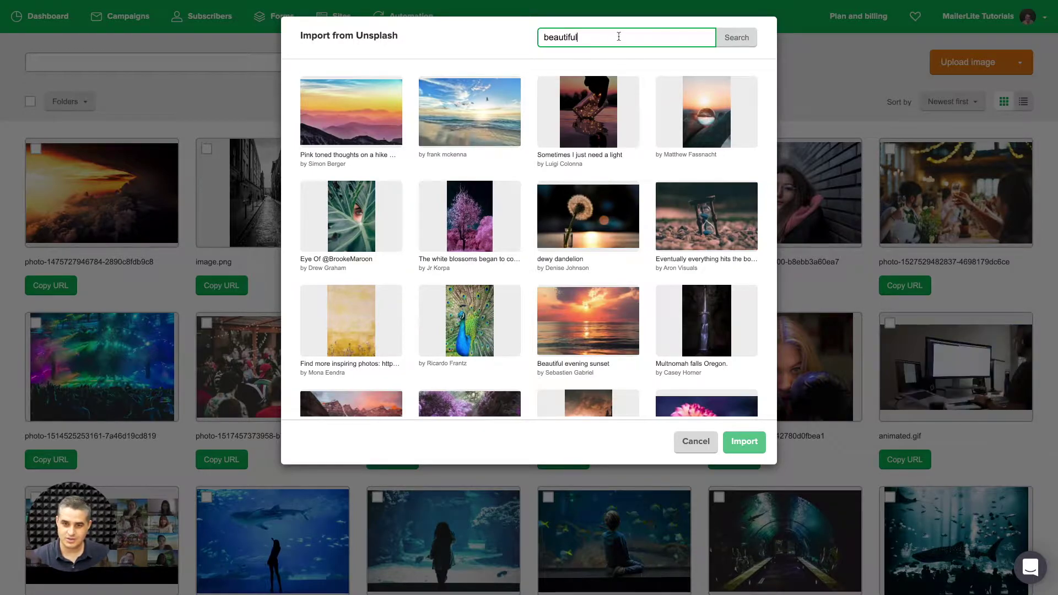
{"action": "scroll", "coordinate": [580, 125], "scroll_direction": "down", "scroll_amount": 3}
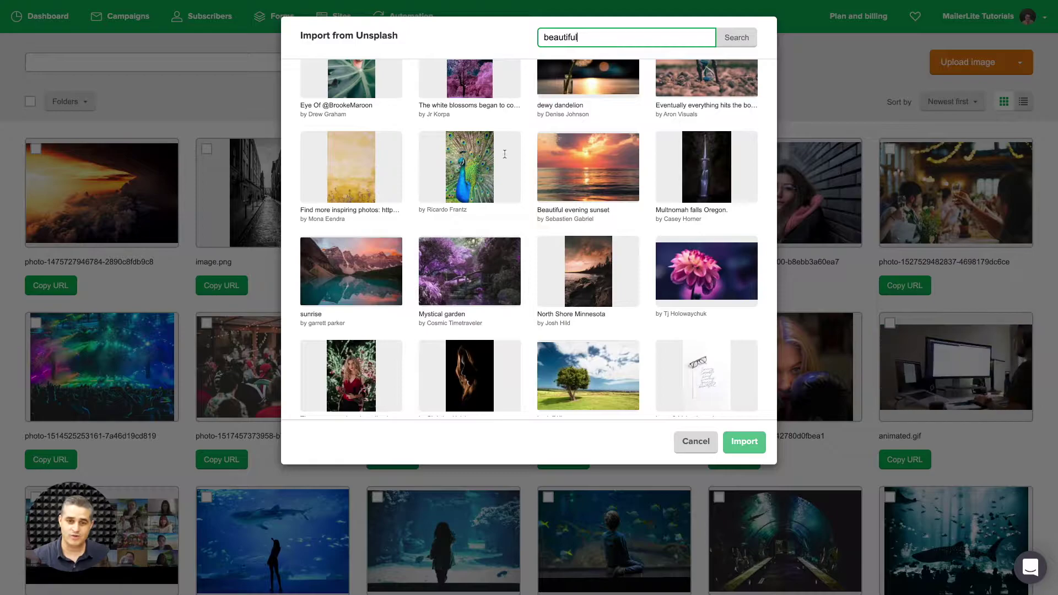
Import the sunrise lake, Mystical garden, North Shore Minnesota and pink dahlia photos
{"action": "left_click", "coordinate": [349, 278]}
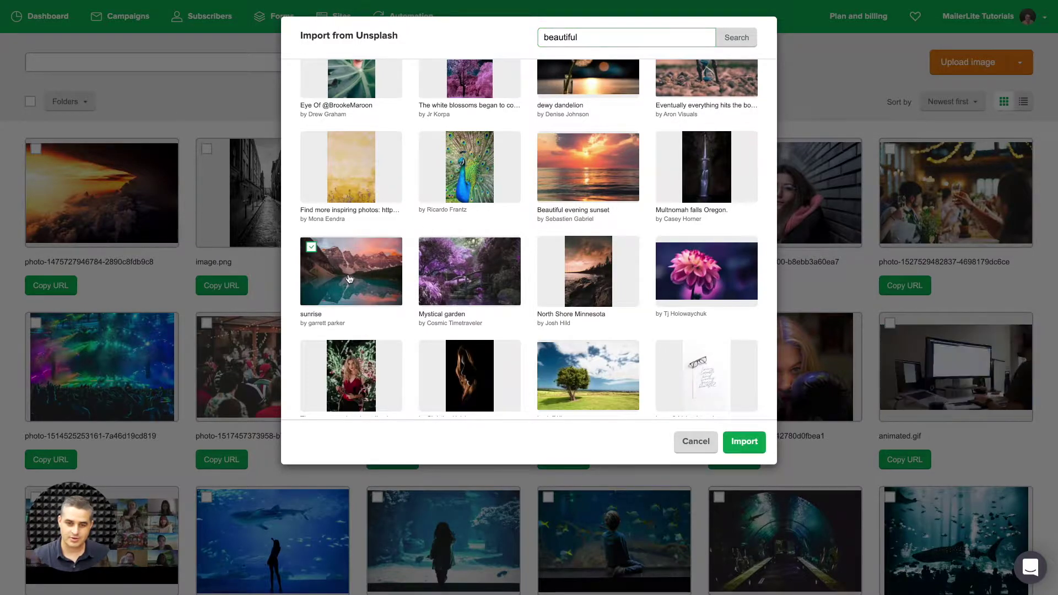
{"action": "left_click", "coordinate": [456, 275]}
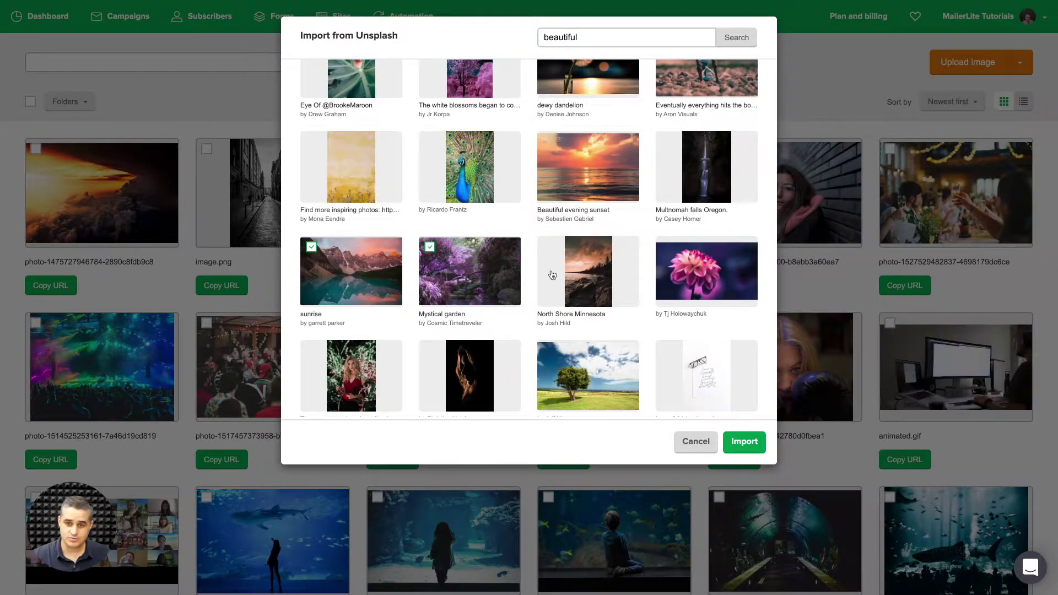
{"action": "left_click", "coordinate": [582, 262]}
{"action": "left_click", "coordinate": [678, 264]}
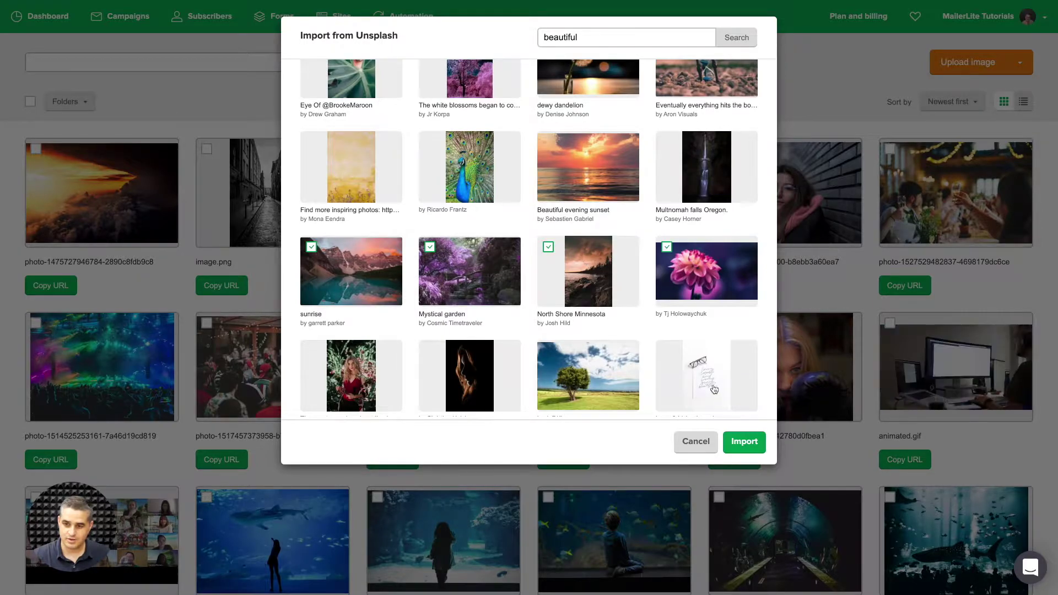
{"action": "left_click", "coordinate": [744, 442]}
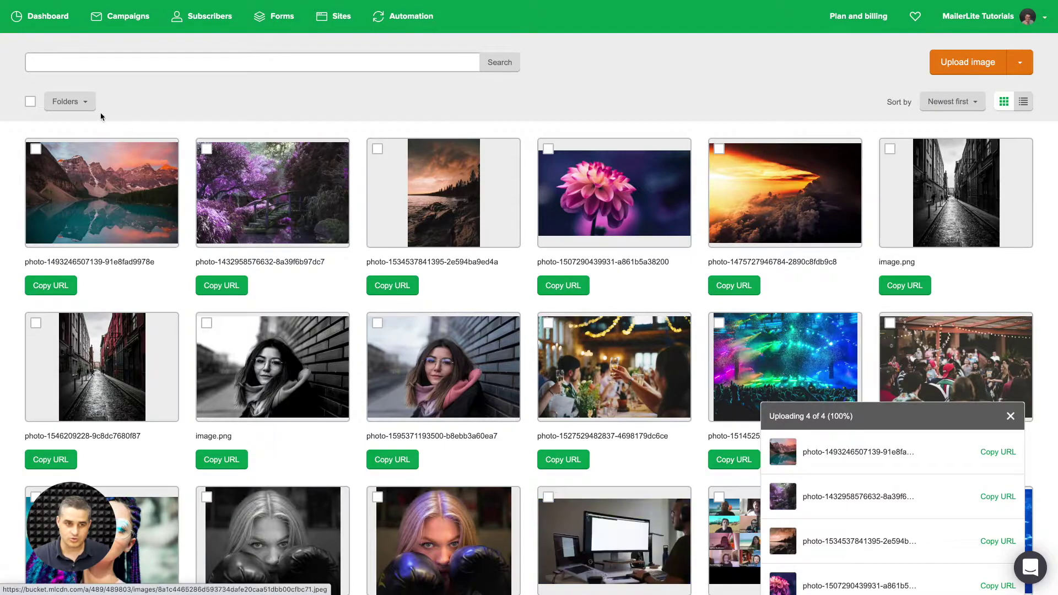
{"action": "left_click", "coordinate": [86, 105]}
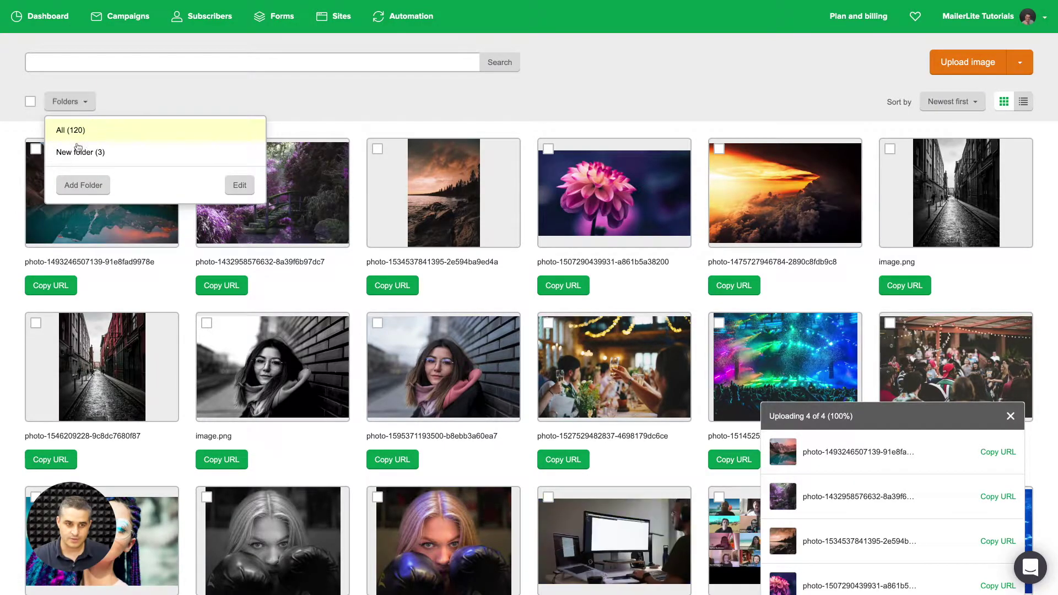
{"action": "left_click", "coordinate": [75, 184]}
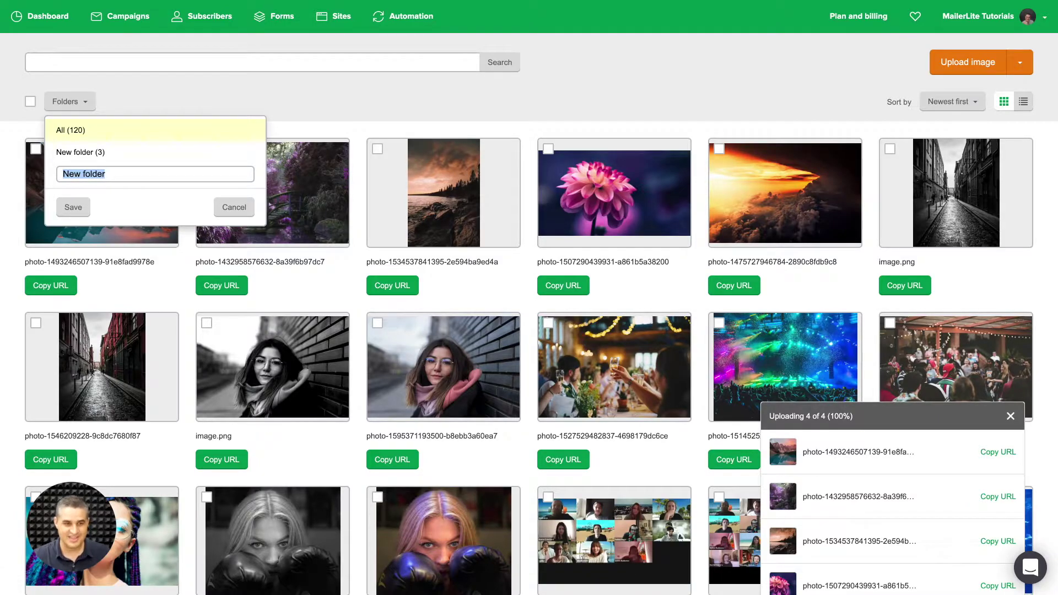
{"action": "type", "text": "Even newer"}
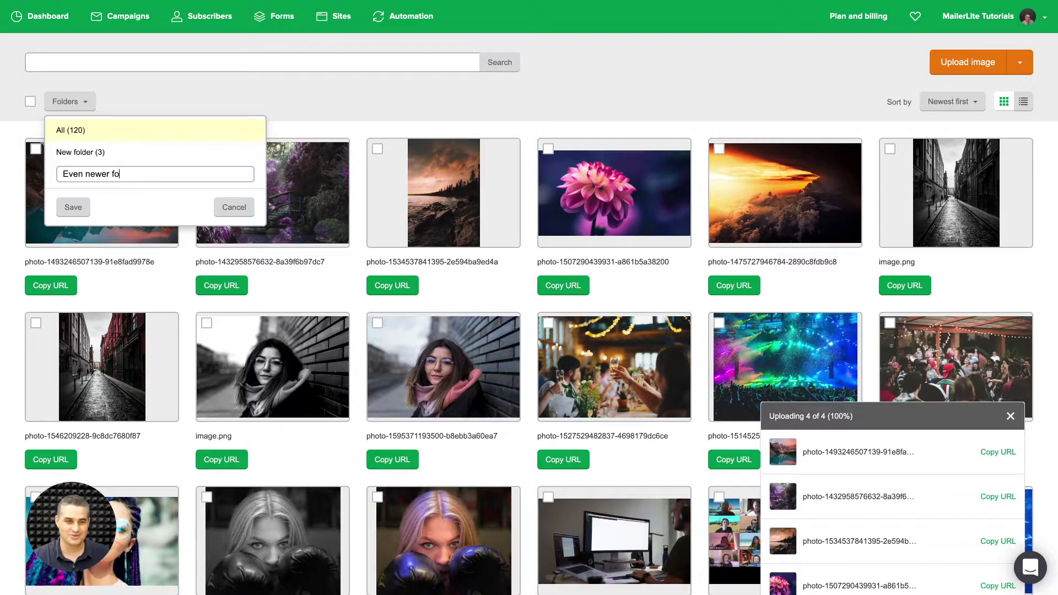
{"action": "left_click", "coordinate": [71, 207]}
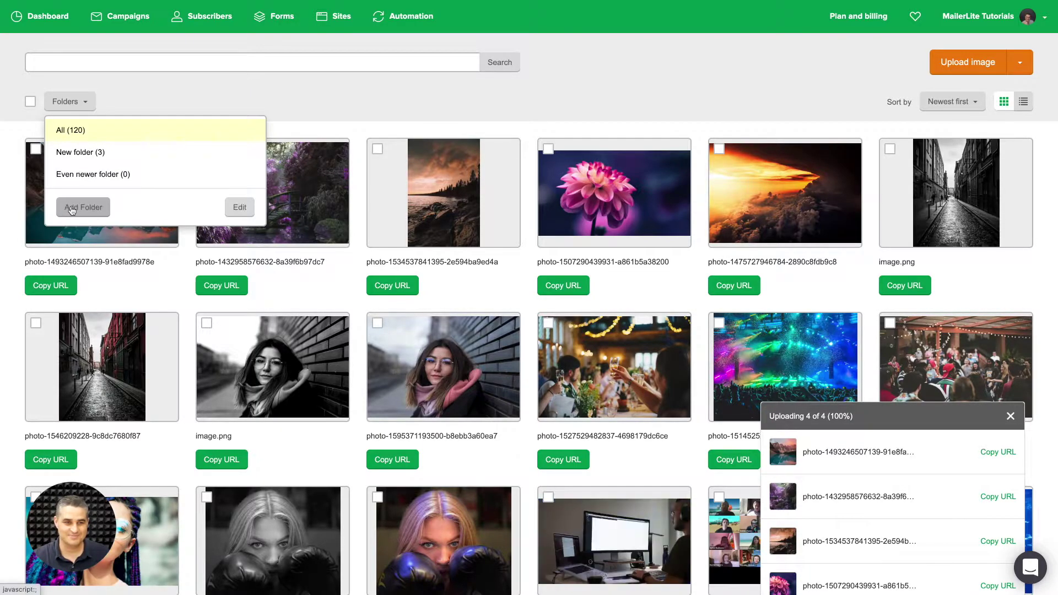
{"action": "left_click", "coordinate": [354, 102]}
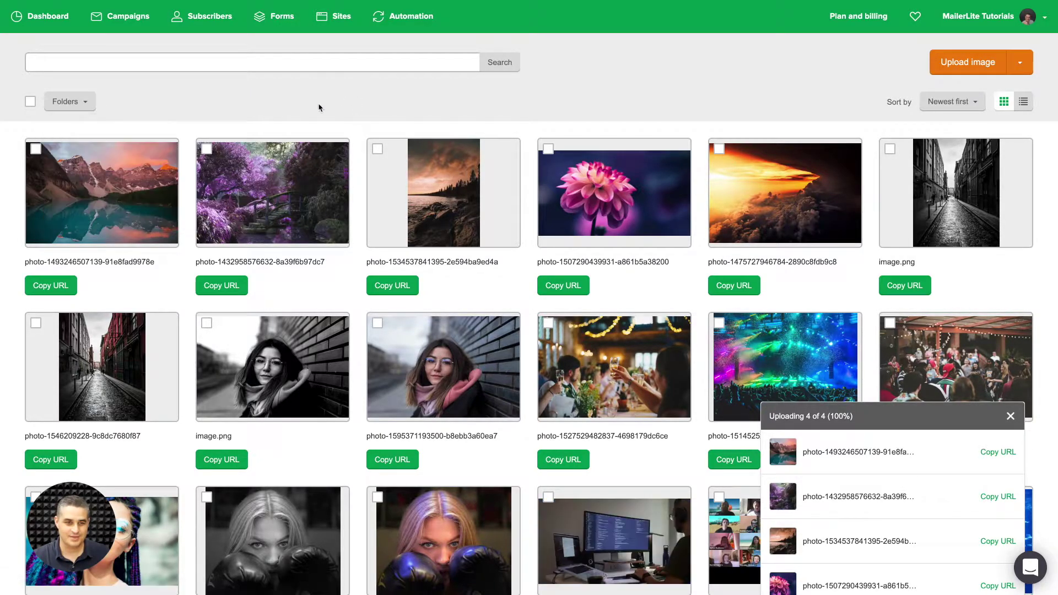
{"action": "left_click", "coordinate": [36, 149]}
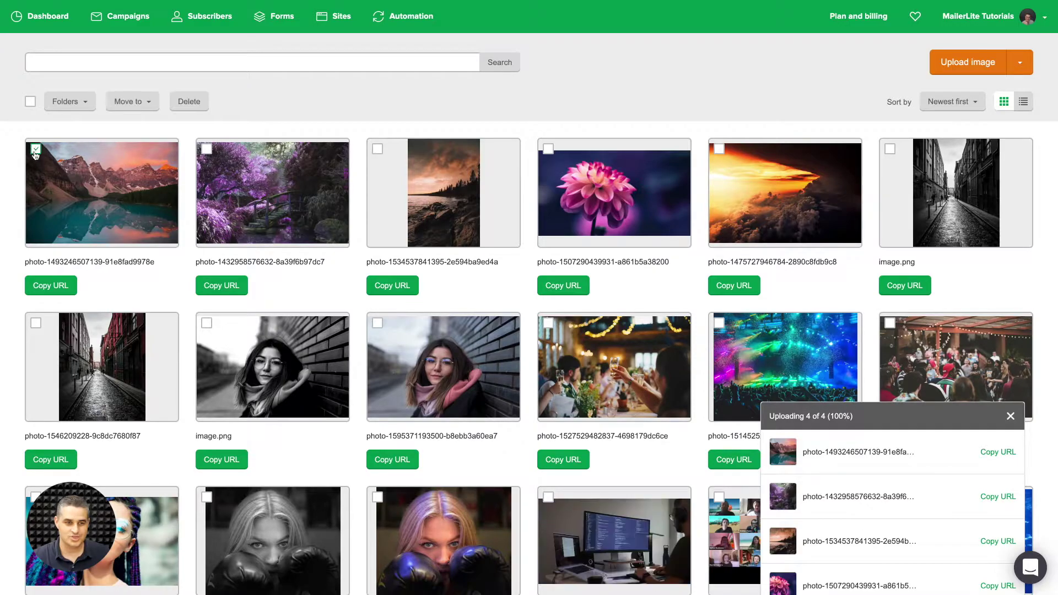
{"action": "left_click", "coordinate": [206, 150]}
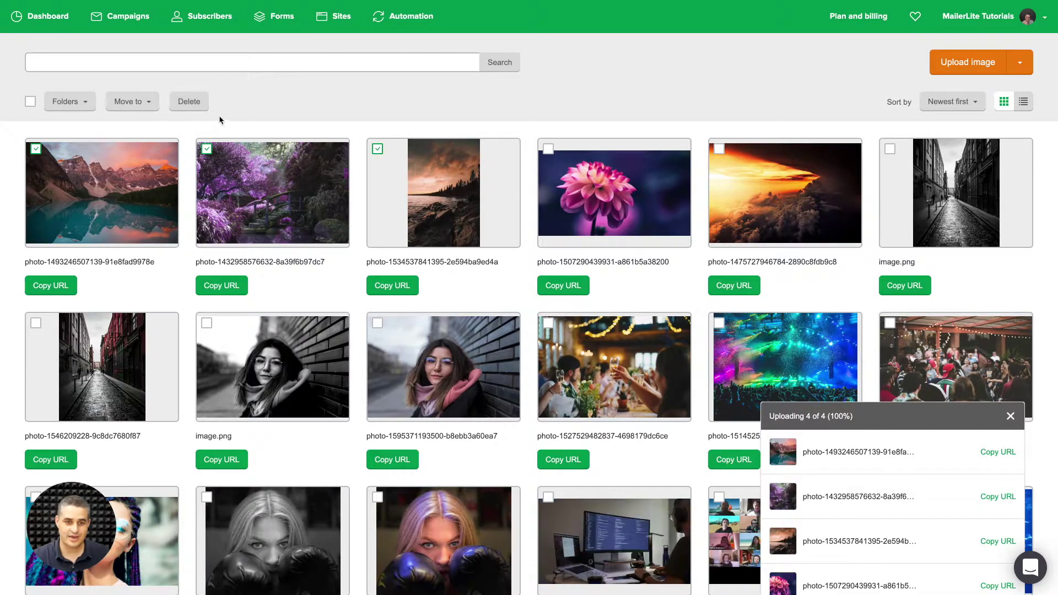
{"action": "left_click", "coordinate": [135, 101]}
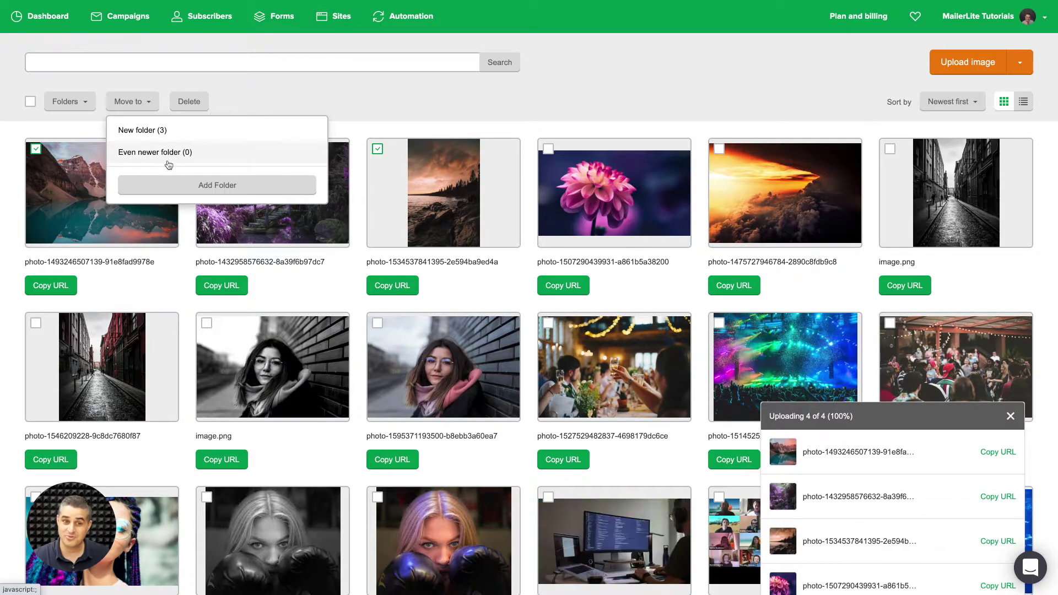
{"action": "left_click", "coordinate": [286, 102]}
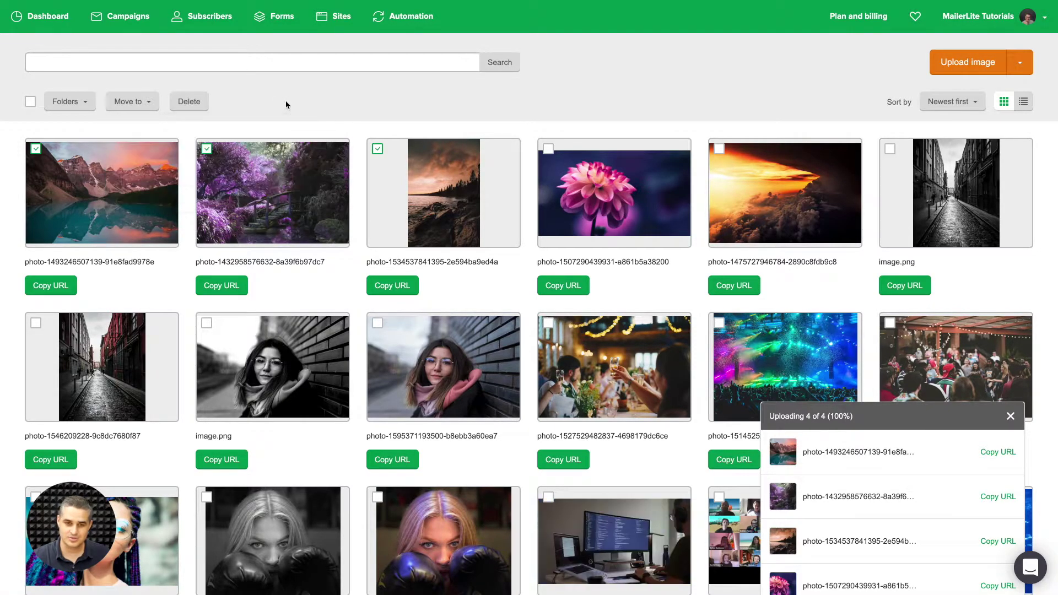
{"action": "left_click", "coordinate": [30, 103]}
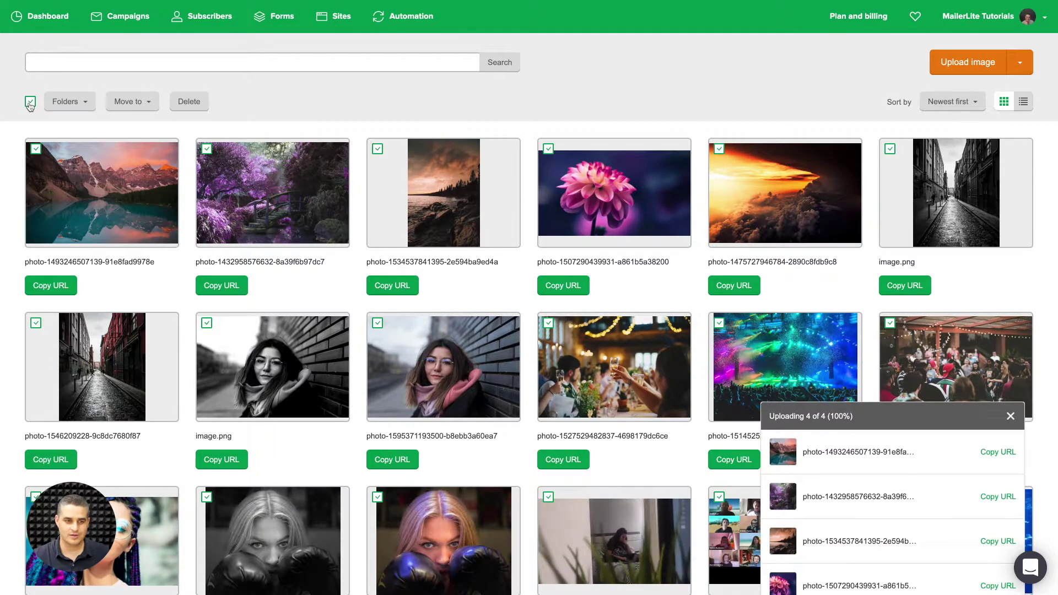
{"action": "left_click", "coordinate": [30, 103]}
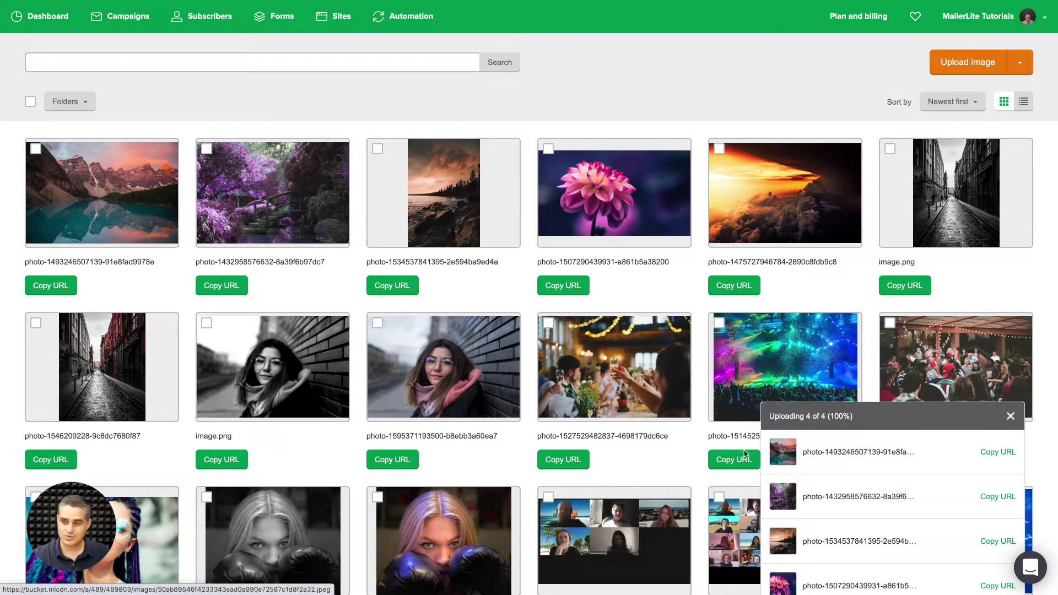
Close the upload summary, keep newest-first sorting, and return the library to grid view
{"action": "left_click", "coordinate": [1010, 417]}
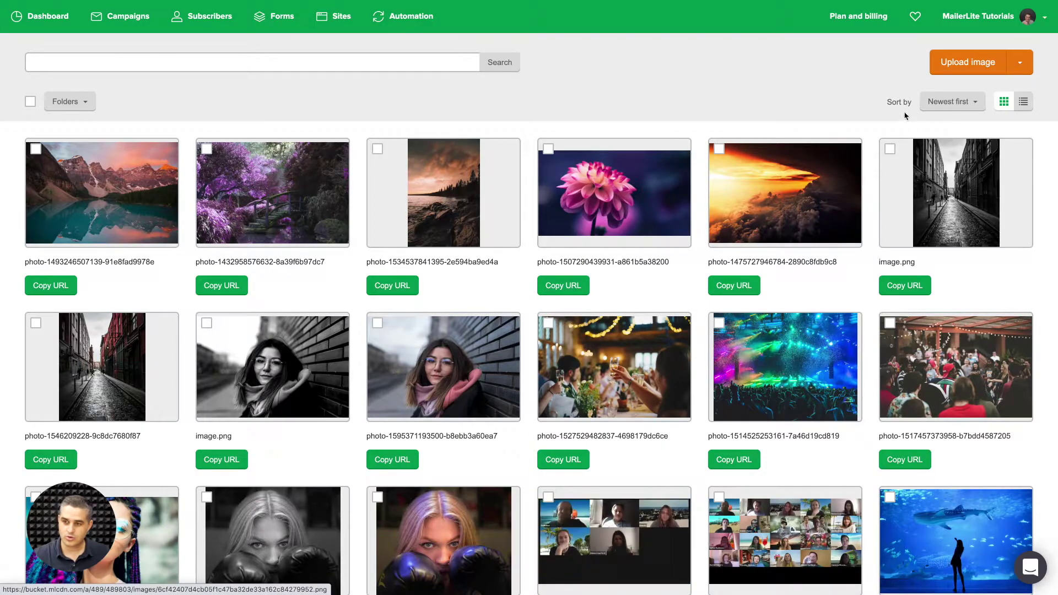
{"action": "left_click", "coordinate": [958, 102]}
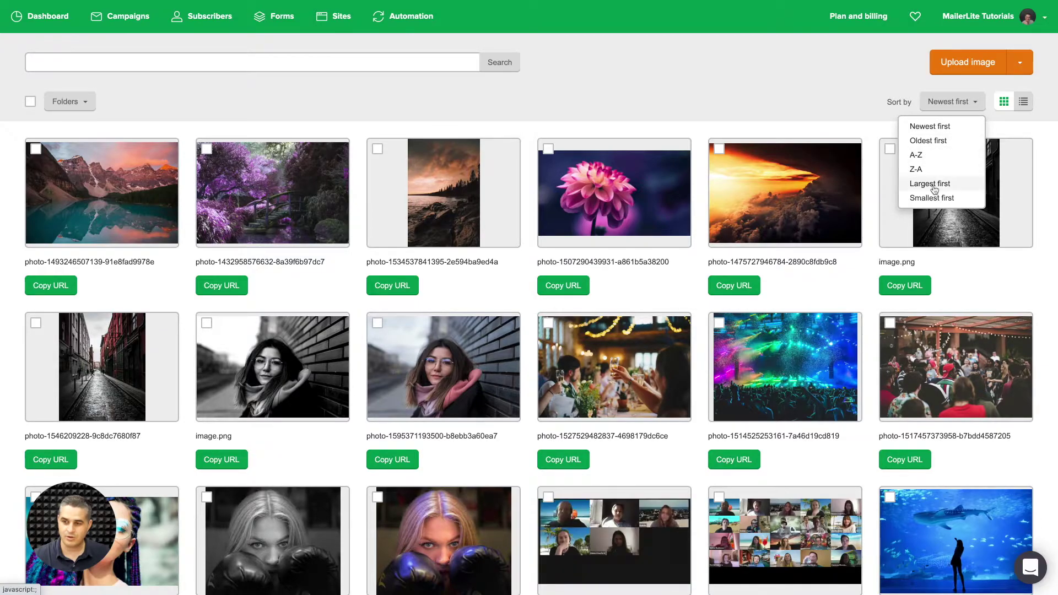
{"action": "left_click", "coordinate": [831, 101]}
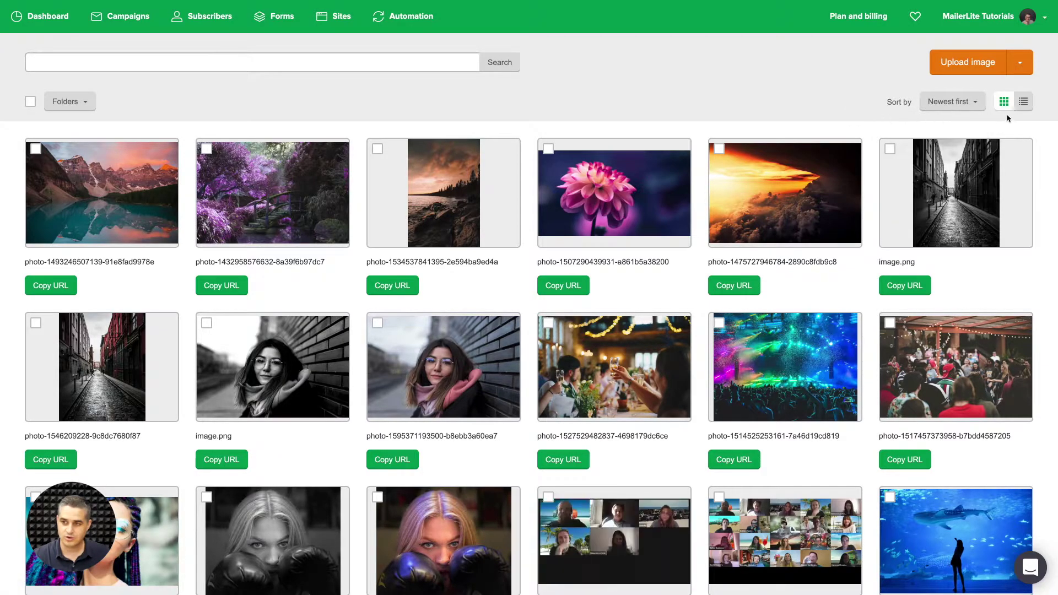
{"action": "left_click", "coordinate": [1023, 102]}
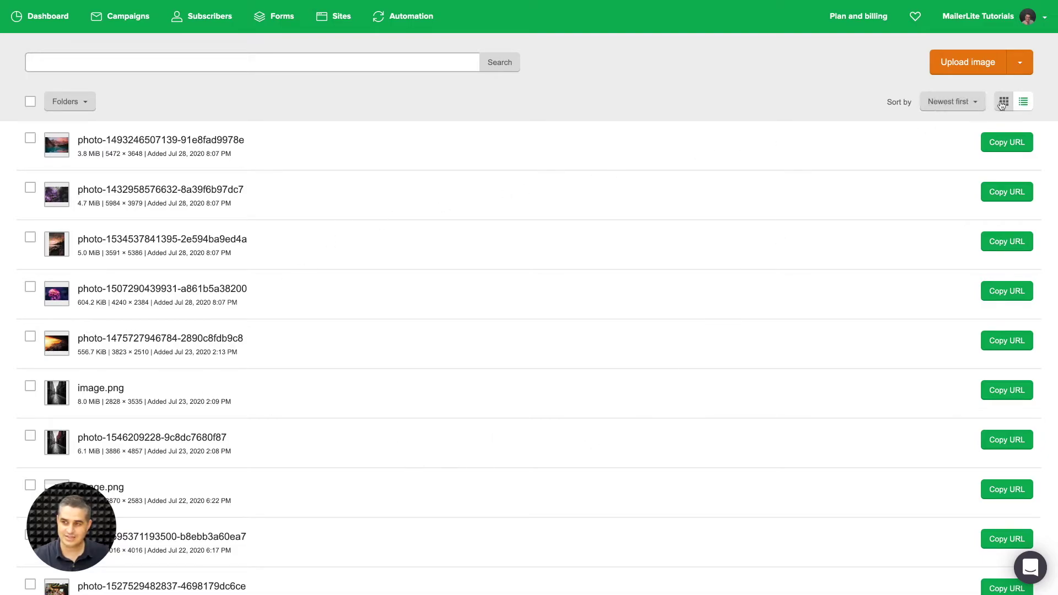
{"action": "left_click", "coordinate": [1002, 102]}
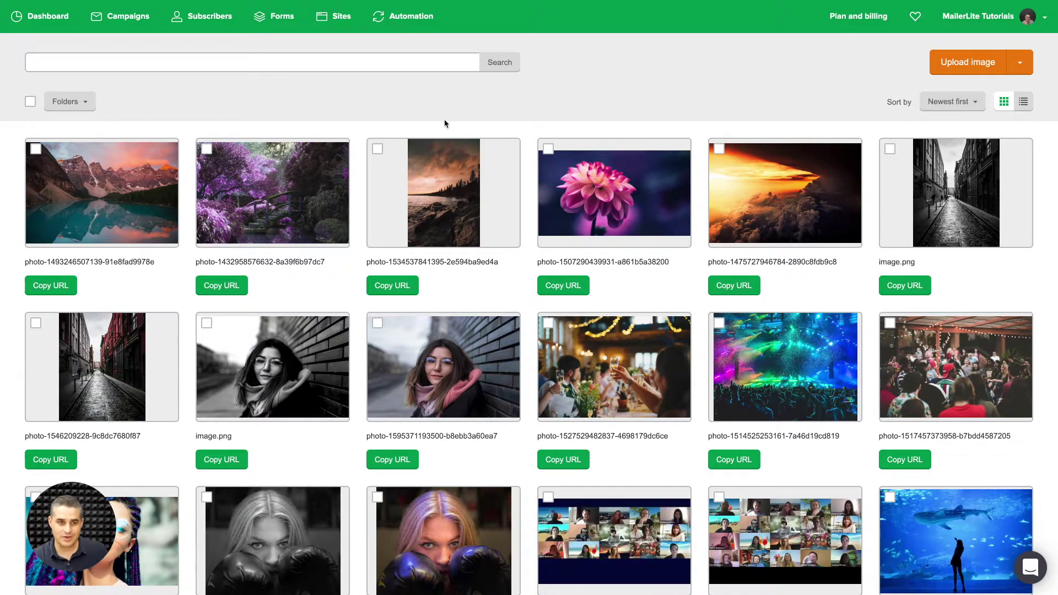
Go to Campaigns to show the 21 draft email campaigns
{"action": "left_click", "coordinate": [134, 21]}
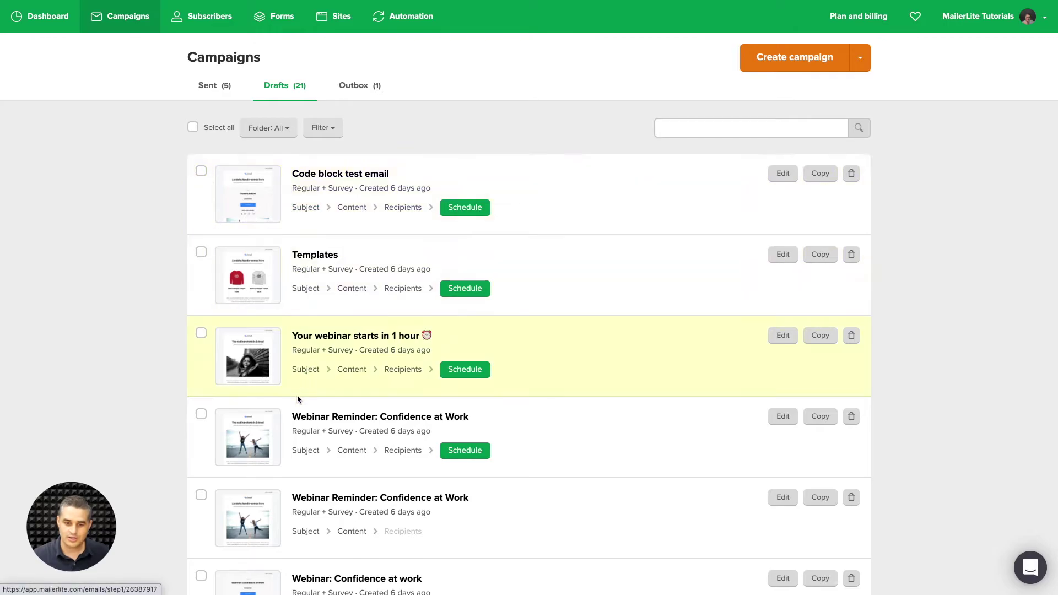
Edit the Webinar Reminder draft's content, shrink the beach photo, and show its image settings
{"action": "left_click", "coordinate": [352, 450]}
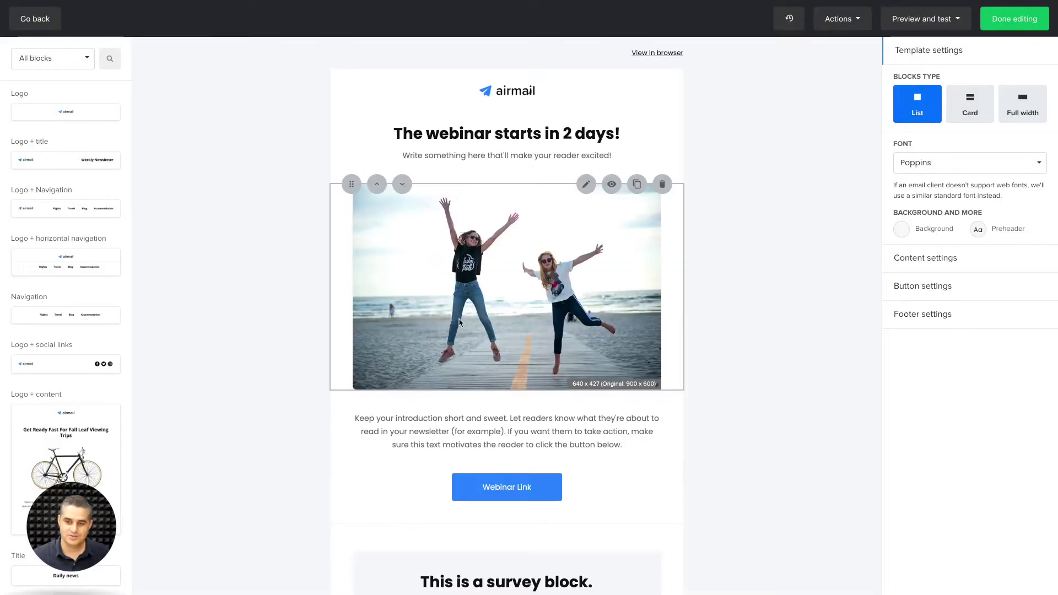
{"action": "left_click_drag", "start_coordinate": [660, 388], "coordinate": [711, 401]}
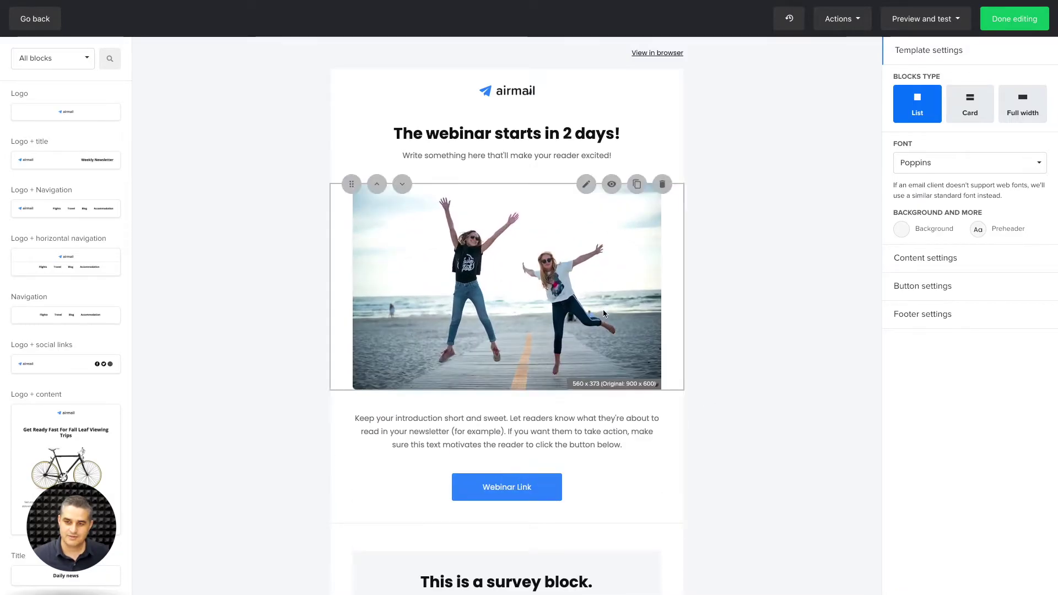
{"action": "left_click", "coordinate": [523, 259]}
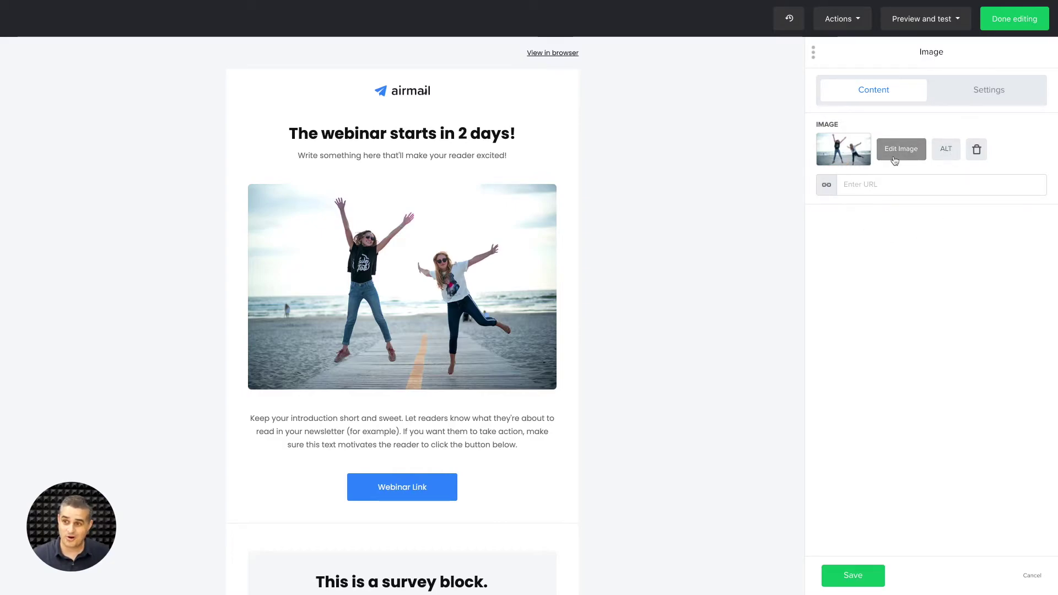
Swap the beach photo for the sunrise mountain-lake photo from the File manager
{"action": "left_click", "coordinate": [841, 153]}
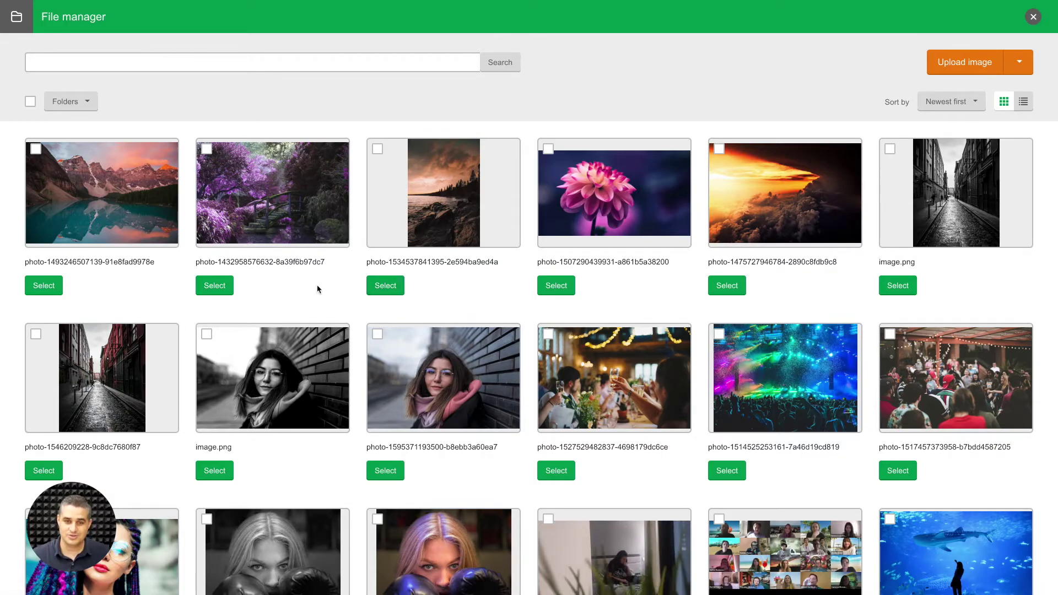
{"action": "left_click", "coordinate": [44, 285]}
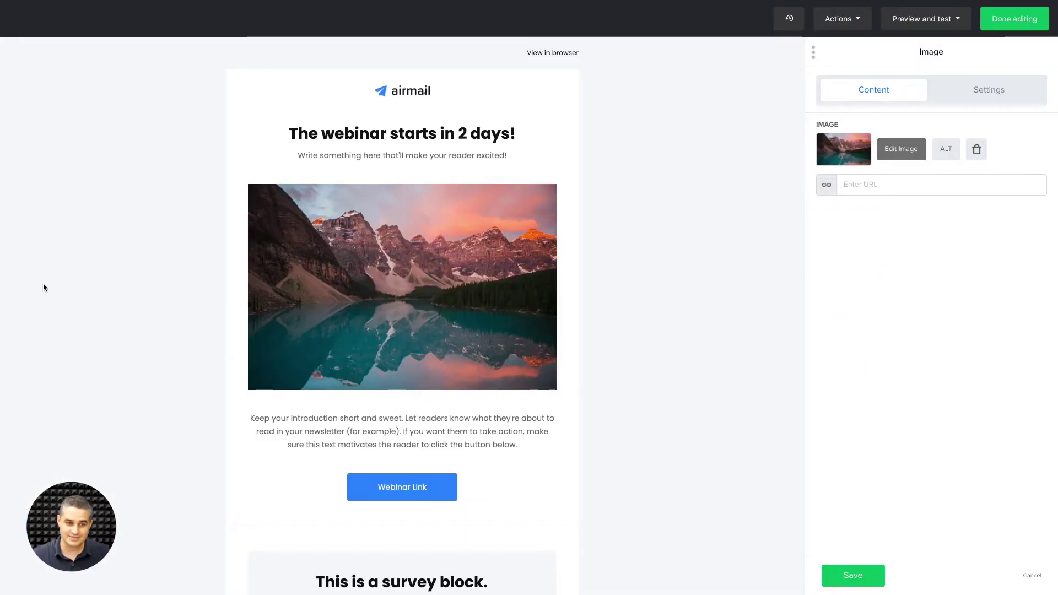